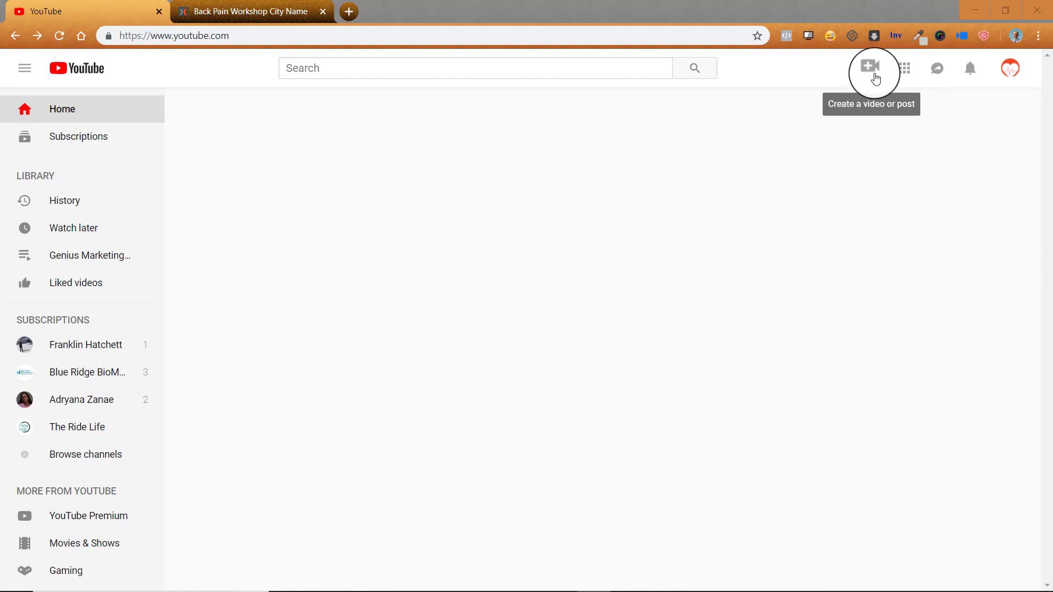
# Start a new YouTube video upload with privacy set to Unlisted
pyautogui.click(876, 77)
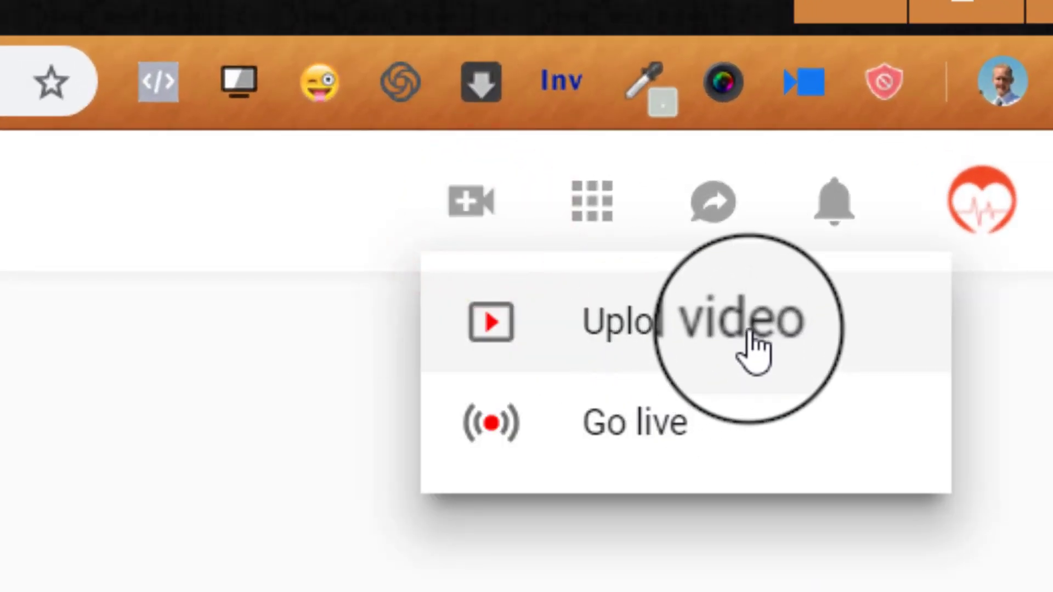
pyautogui.click(749, 330)
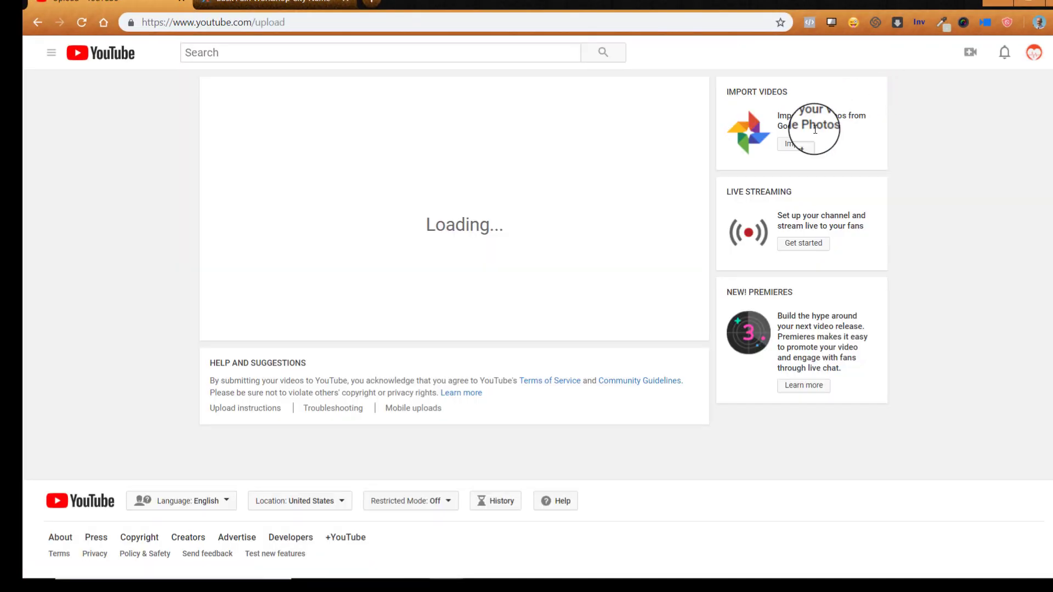
pyautogui.click(467, 265)
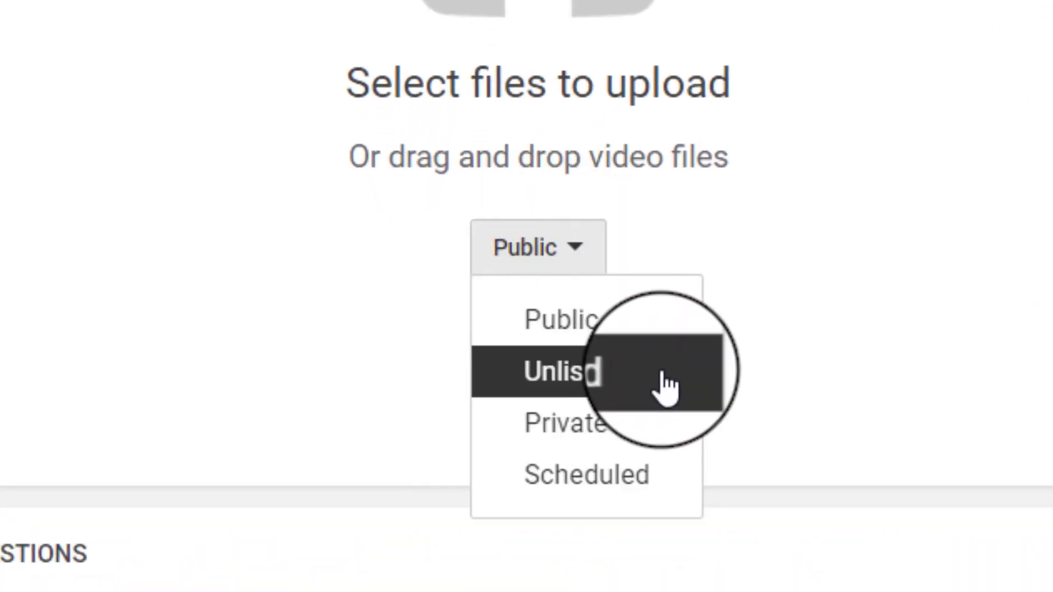
pyautogui.click(667, 387)
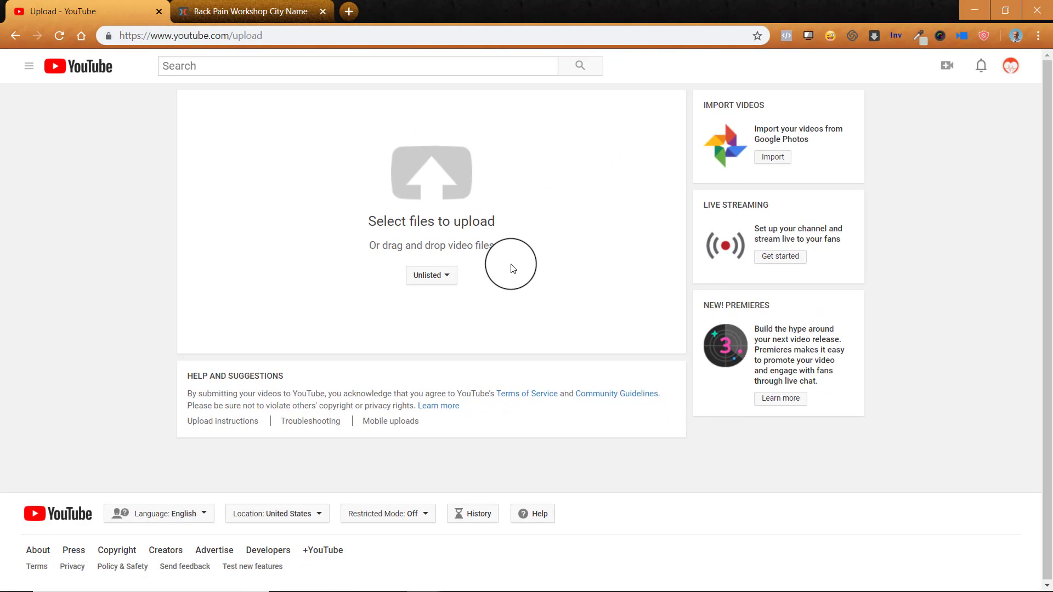
# Upload the zoom_0 recording from File Explorer to the YouTube upload page
pyautogui.moveTo(364, 579)
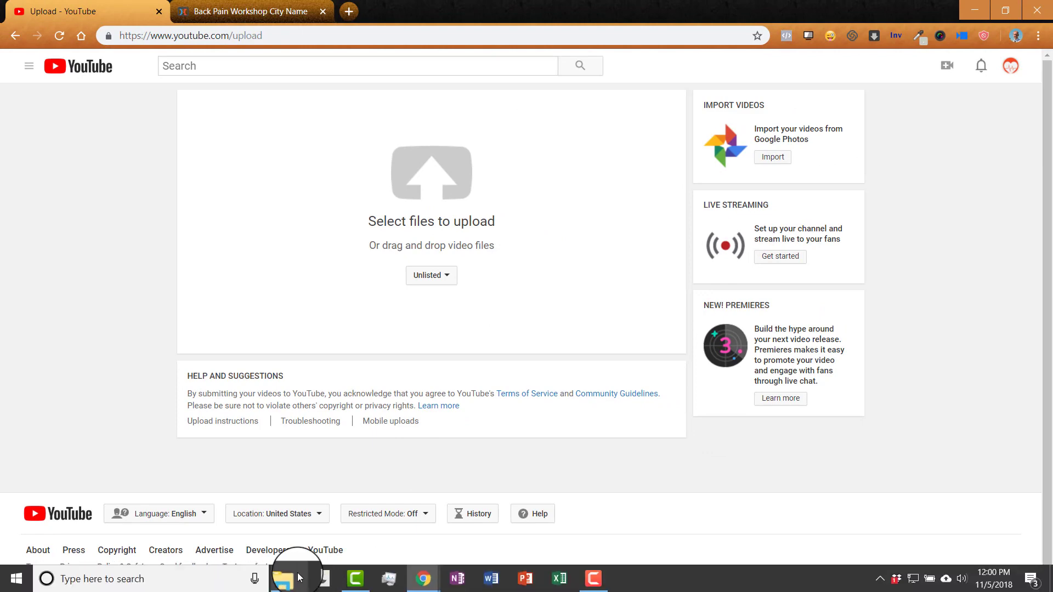
pyautogui.click(294, 579)
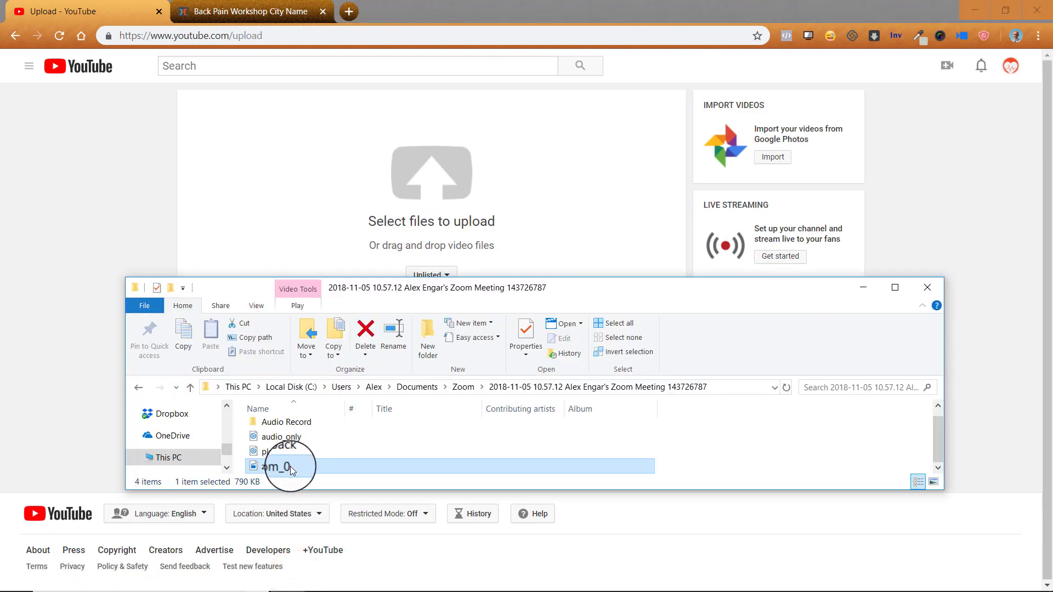
pyautogui.moveTo(290, 466); pyautogui.dragTo(444, 185)
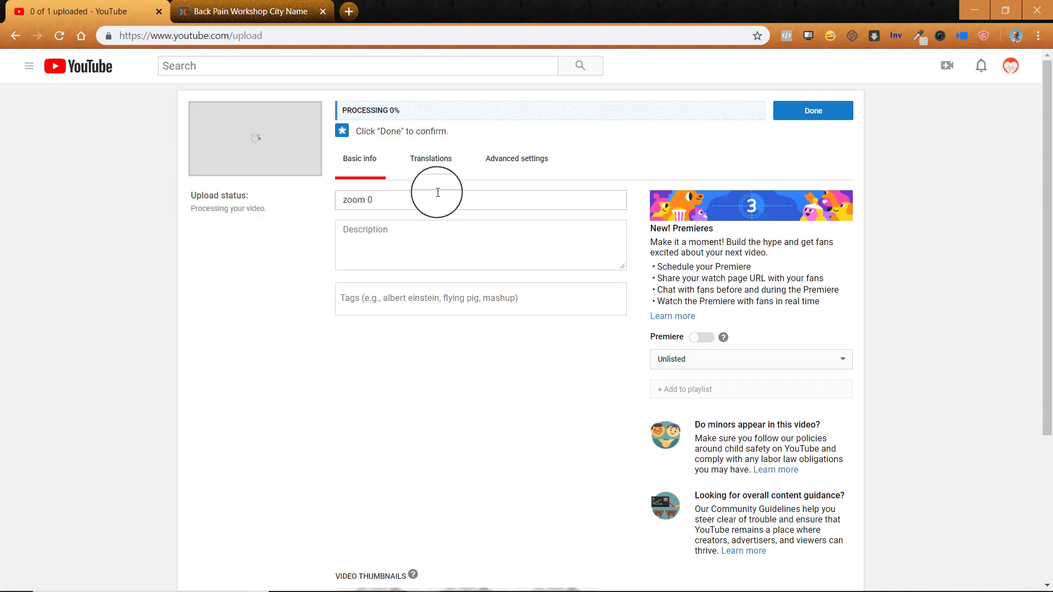
# Rename the upload from 'zoom 0' to 'Title Here' and finish the upload
pyautogui.tripleClick(437, 196)
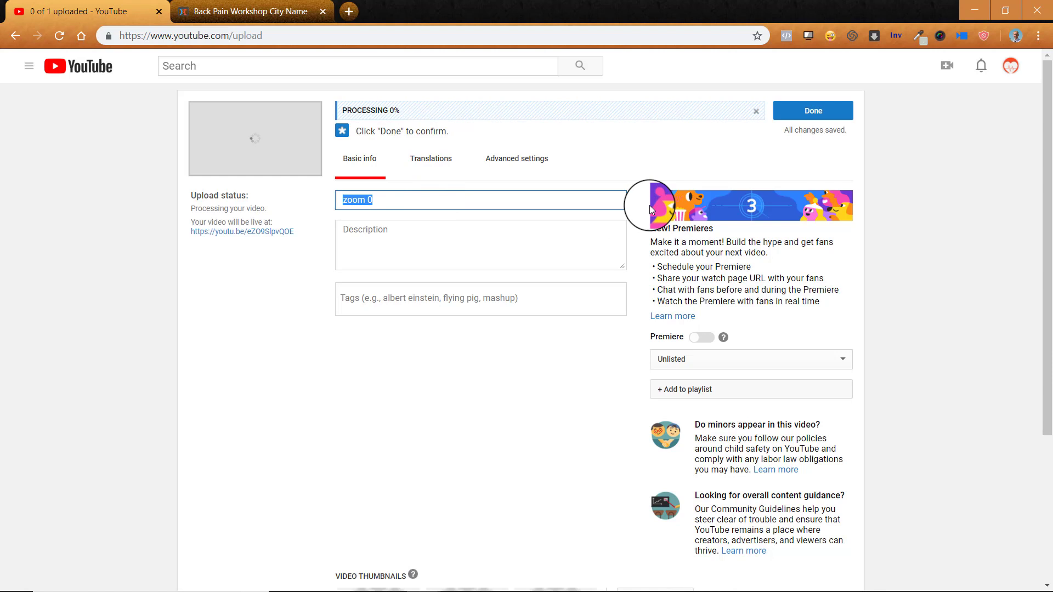
pyautogui.write('Title H')
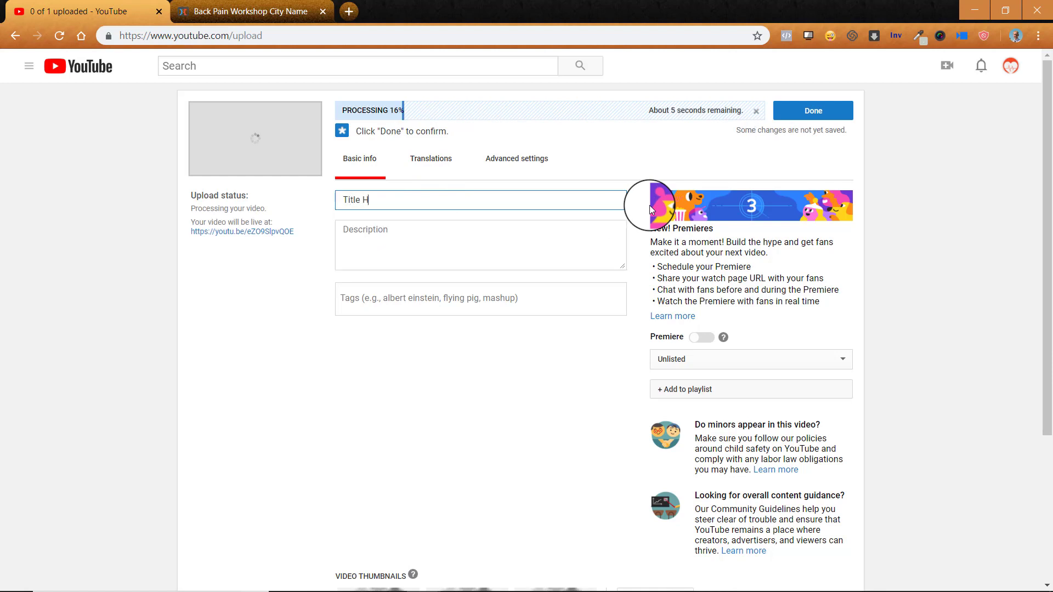
pyautogui.write('ere')
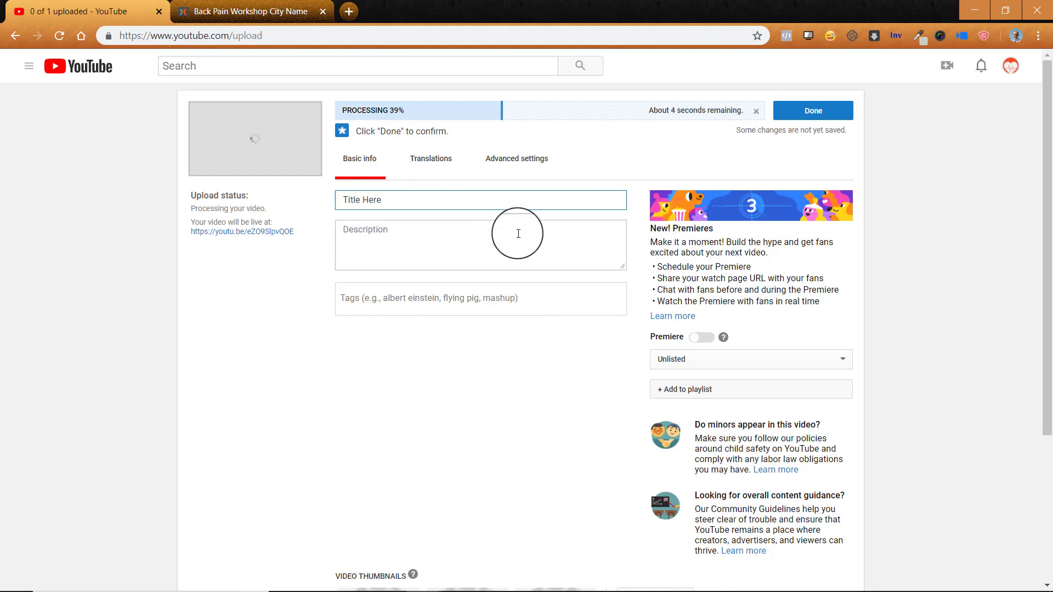
pyautogui.click(832, 115)
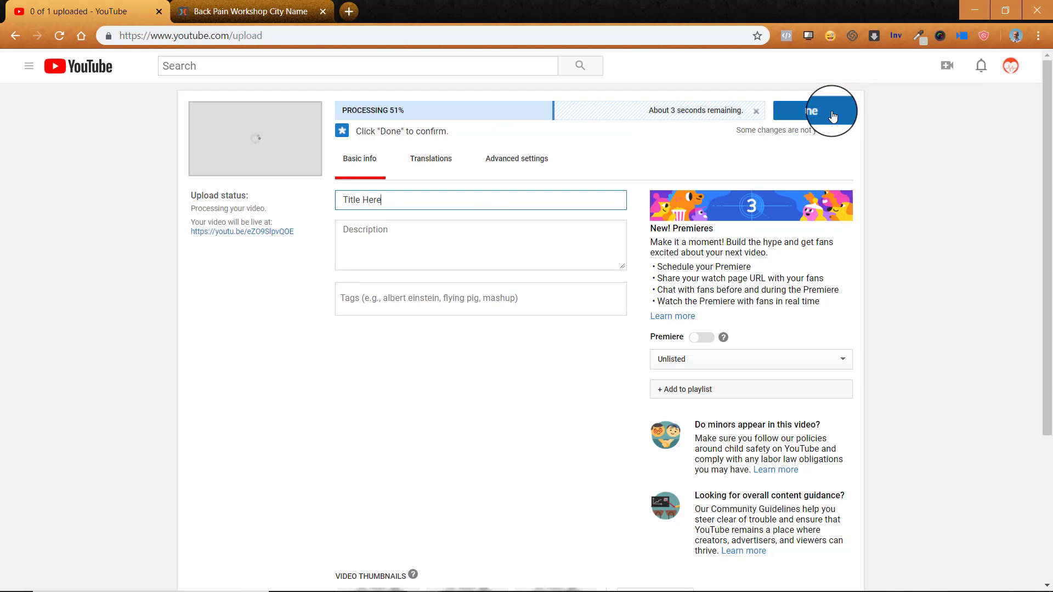
pyautogui.click(833, 115)
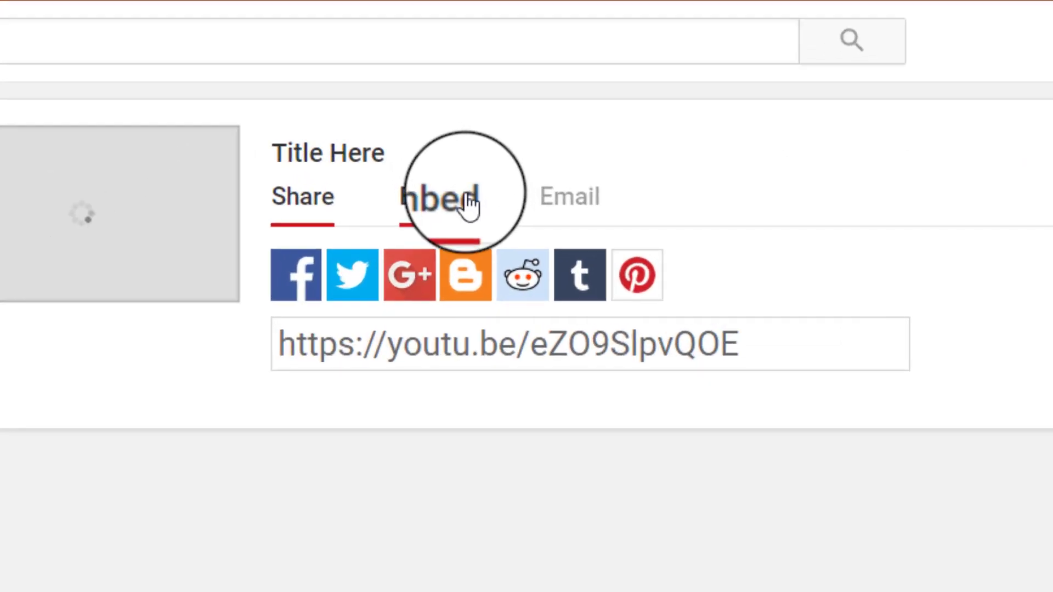
# Copy the 'Title Here' video's 560 by 315 iframe embed code, then open the account menu
pyautogui.click(458, 208)
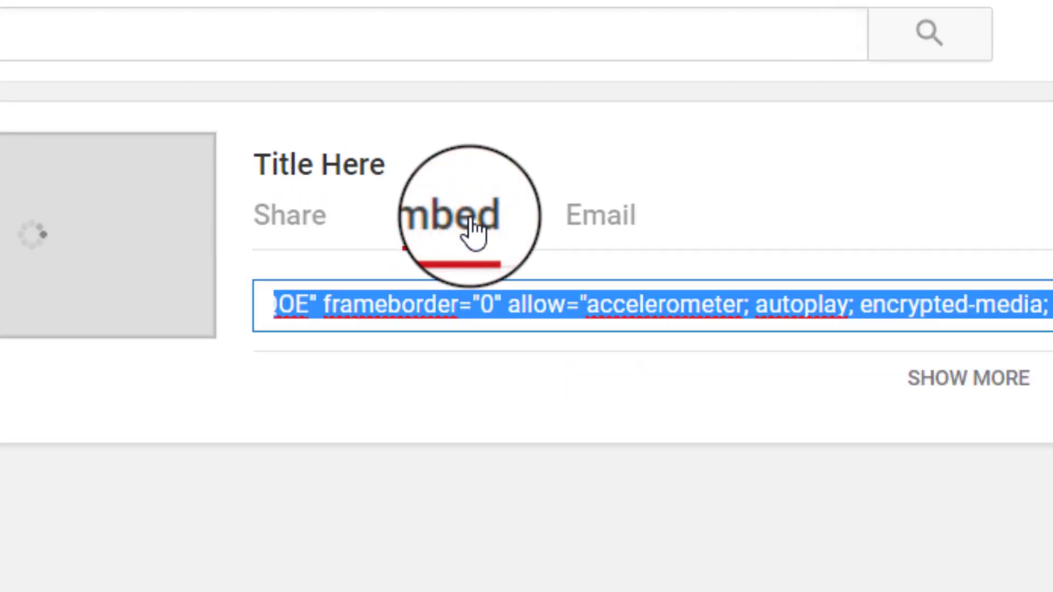
pyautogui.rightClick(683, 306)
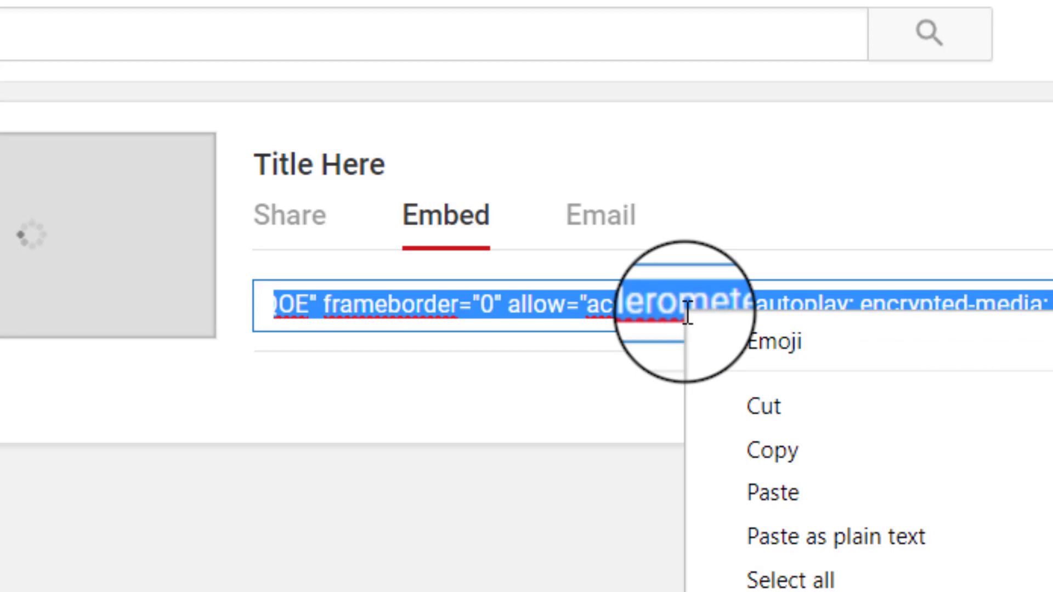
pyautogui.click(822, 463)
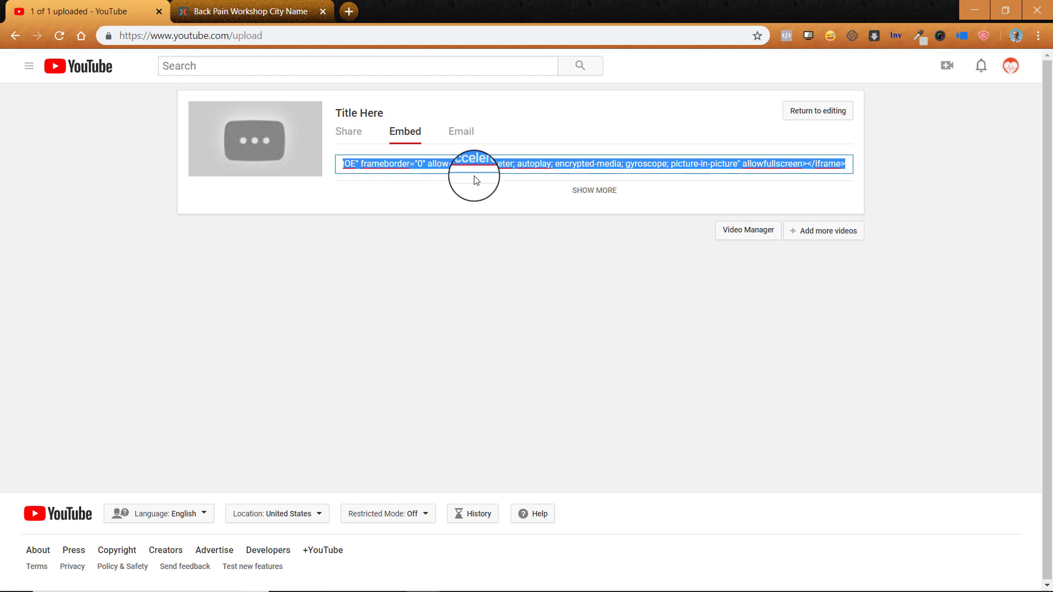
pyautogui.click(1010, 64)
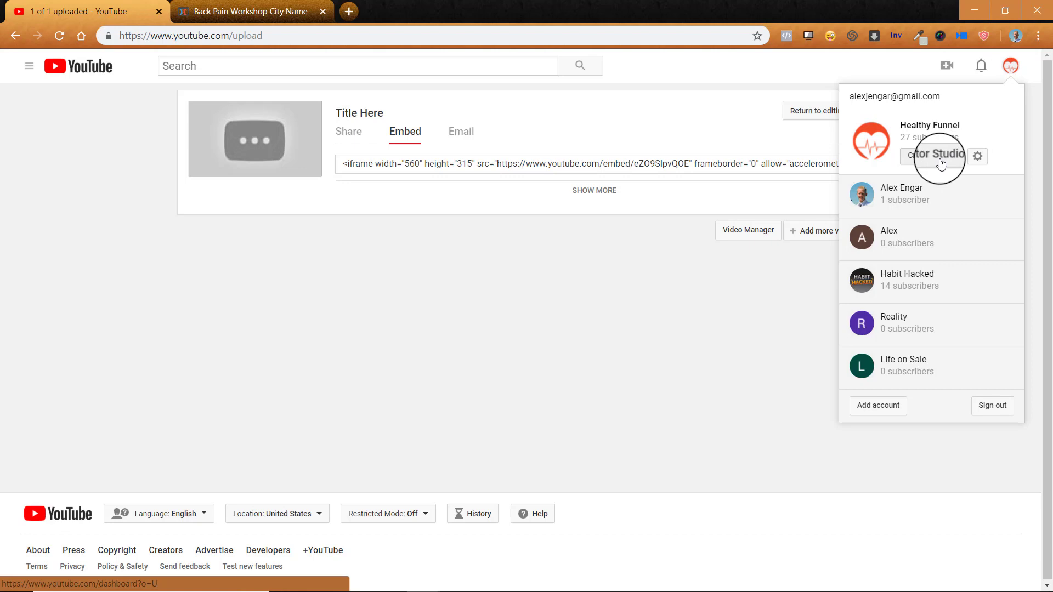
# In Creator Studio, open the 'How to Conect Your Landing Page to Your Email List' video
pyautogui.click(941, 163)
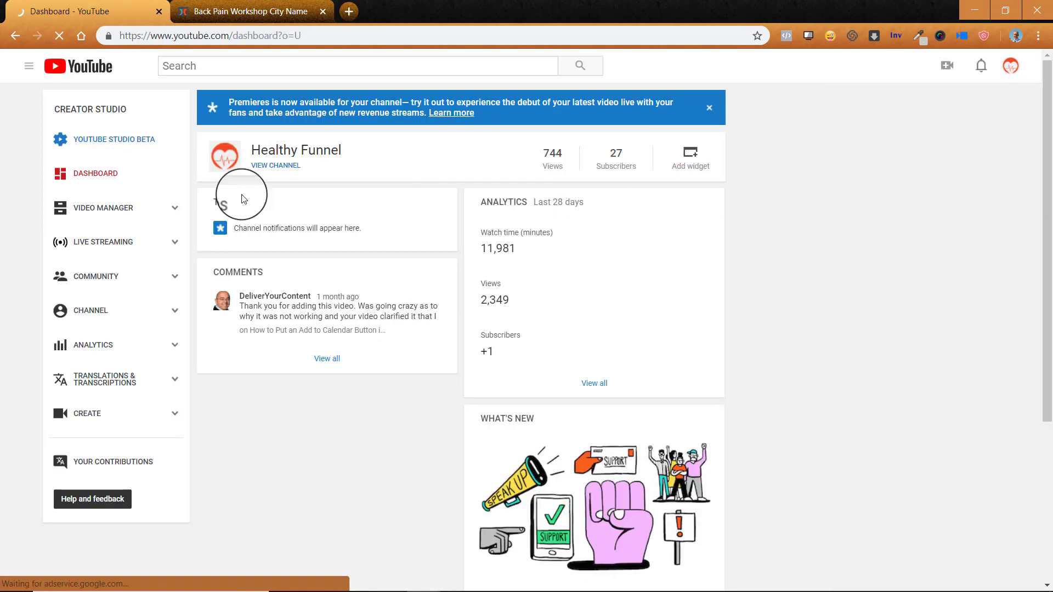
pyautogui.click(113, 209)
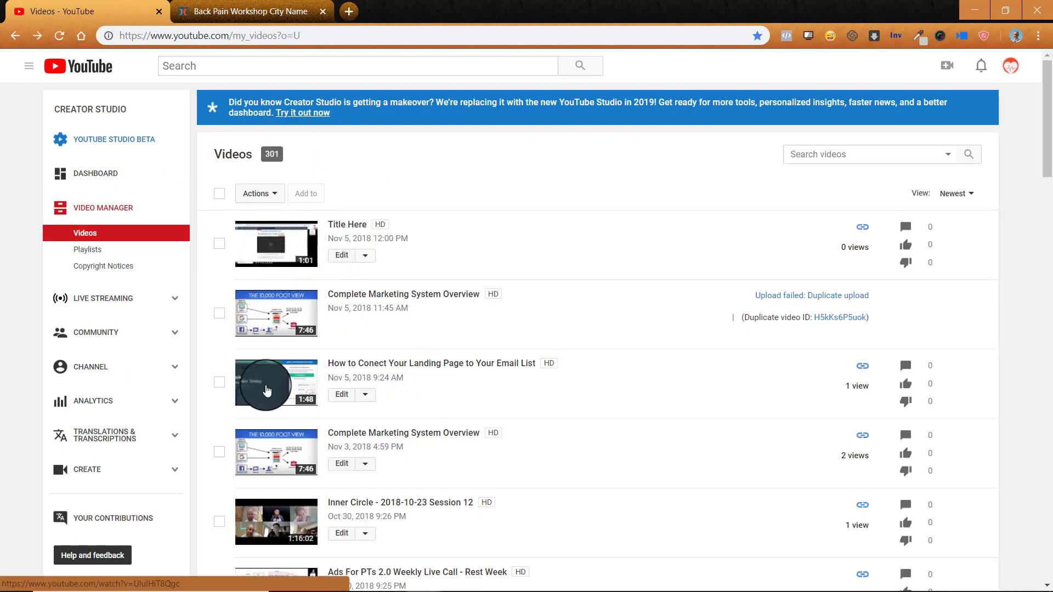
pyautogui.click(280, 386)
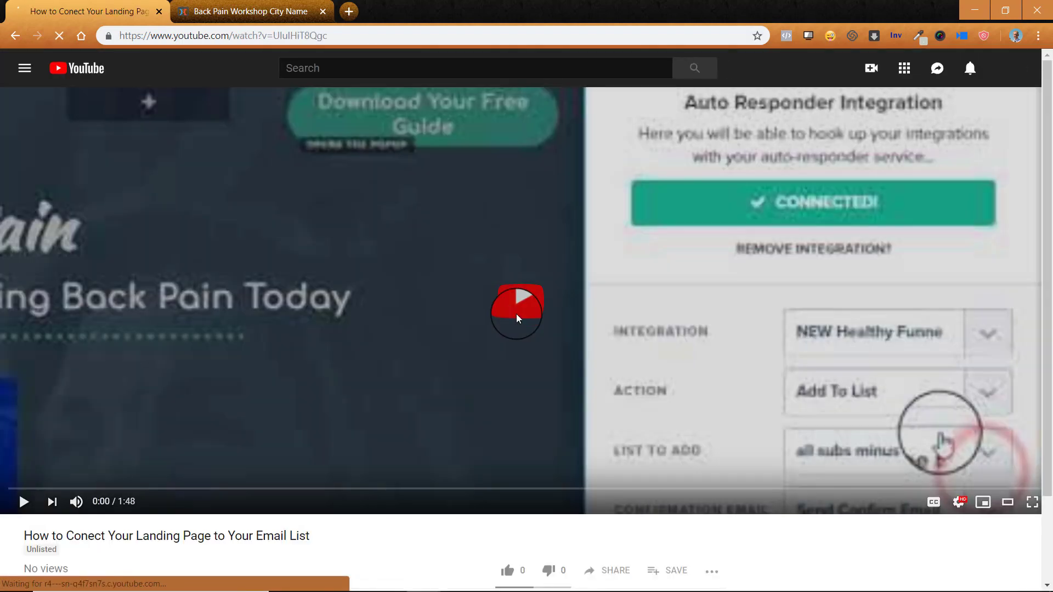
pyautogui.scroll(-2, 810, 458)
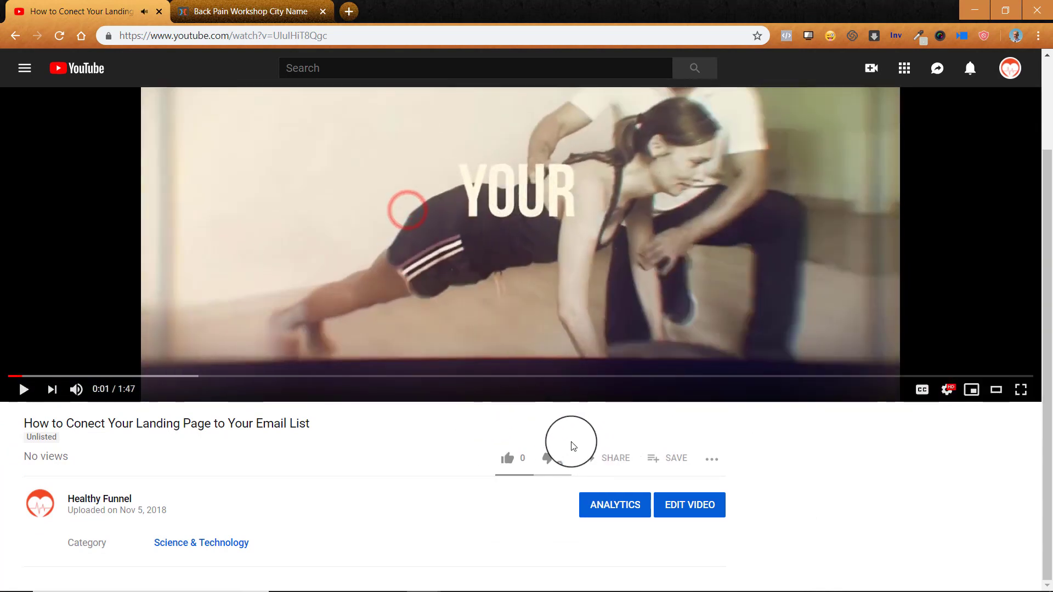
# Copy this video's full iframe embed code from its sharing options
pyautogui.click(612, 458)
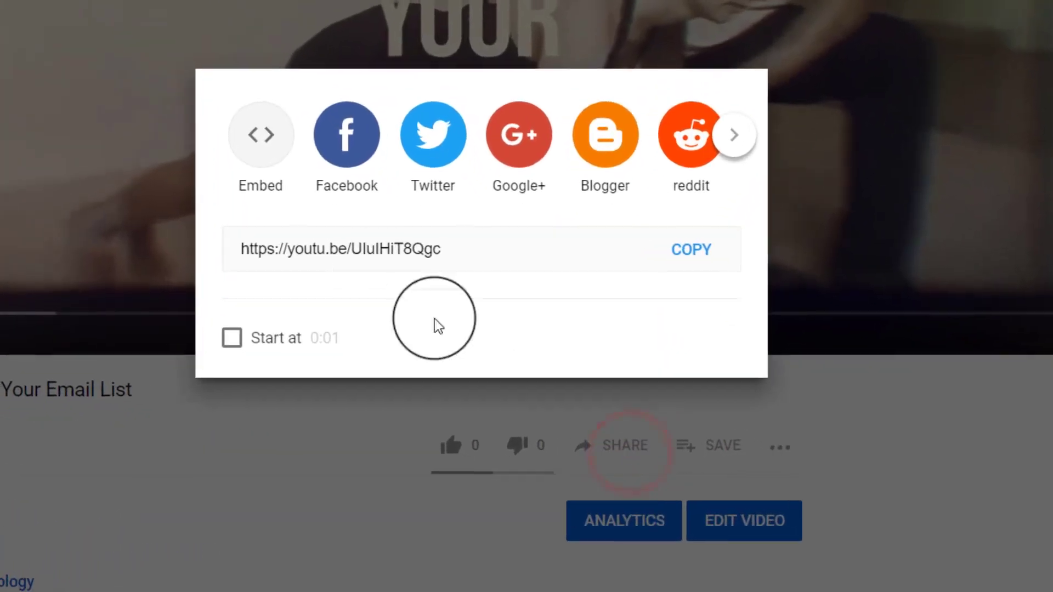
pyautogui.click(268, 132)
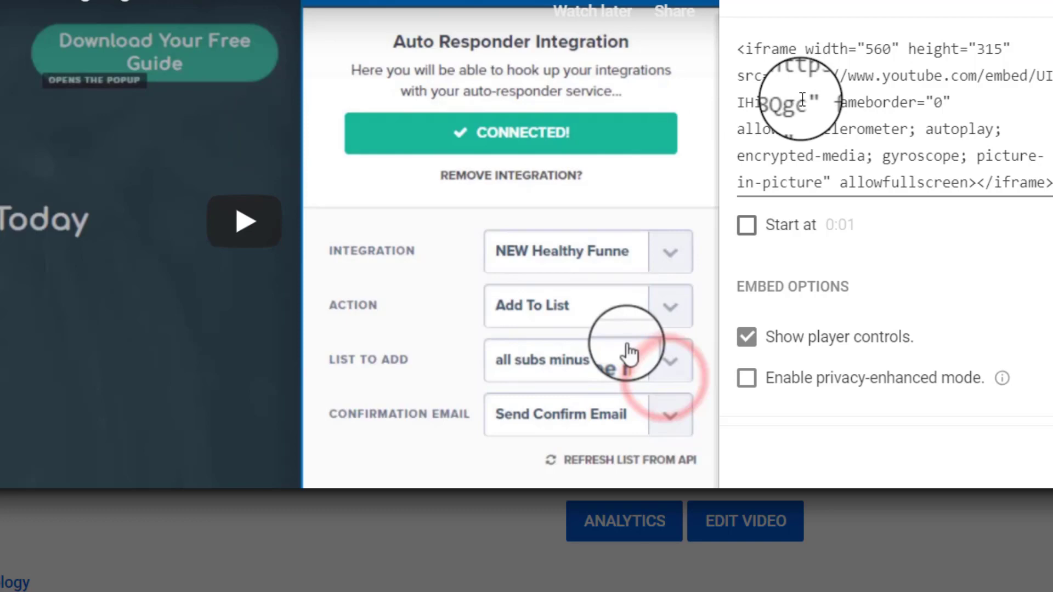
pyautogui.click(803, 99)
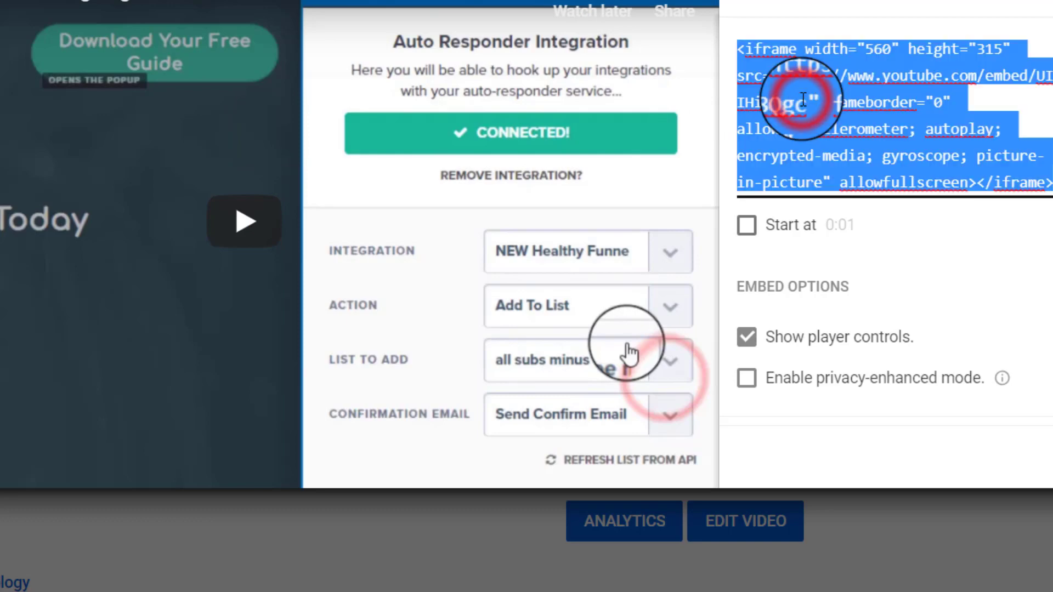
pyautogui.rightClick(803, 100)
pyautogui.click(870, 182)
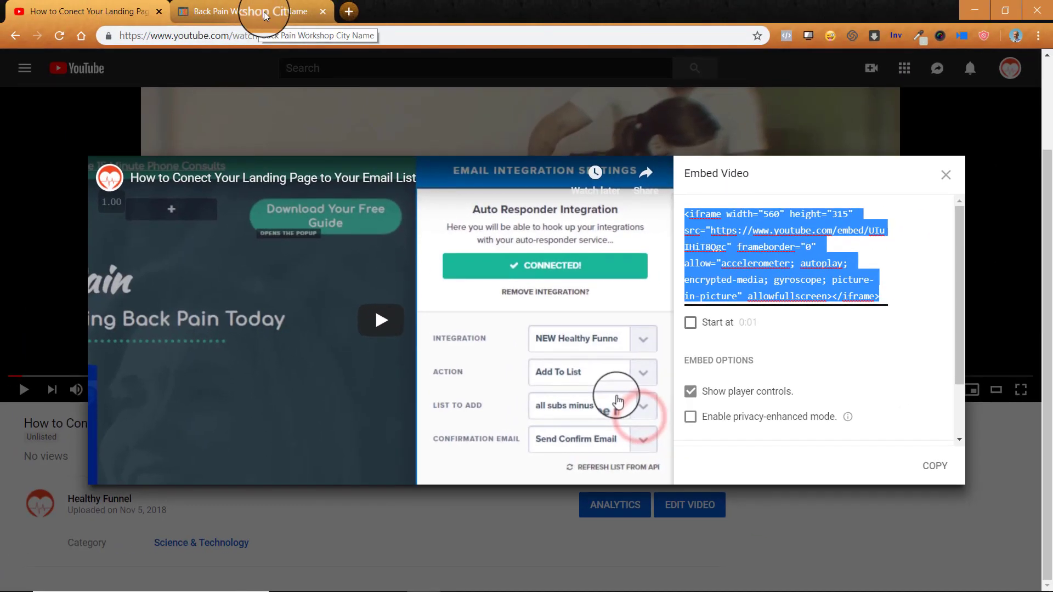
# In the ClickFunnels editor, place a Video element in the empty left column under the headline
pyautogui.click(262, 12)
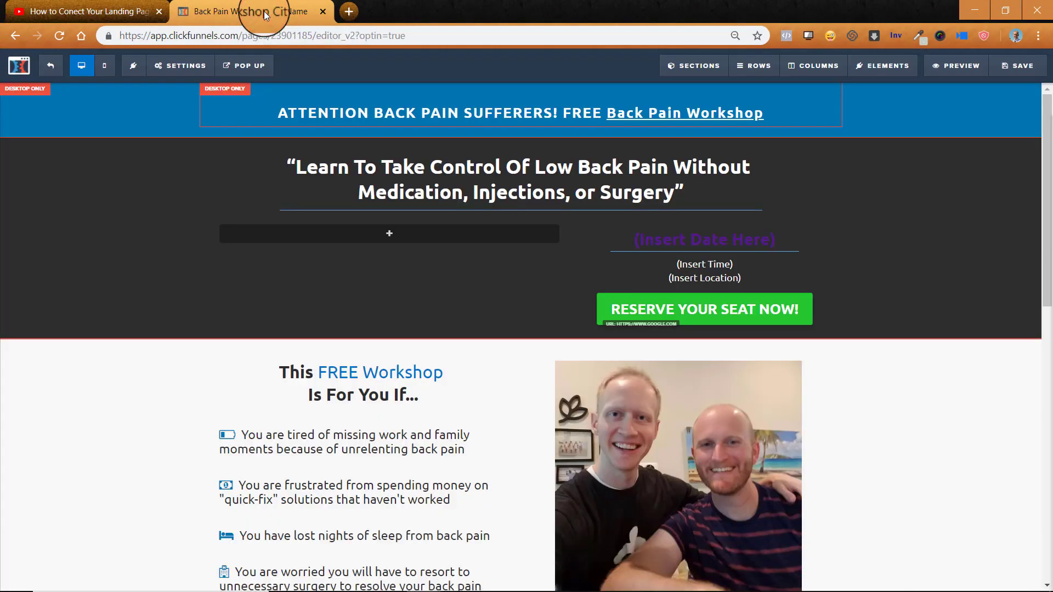
pyautogui.click(380, 254)
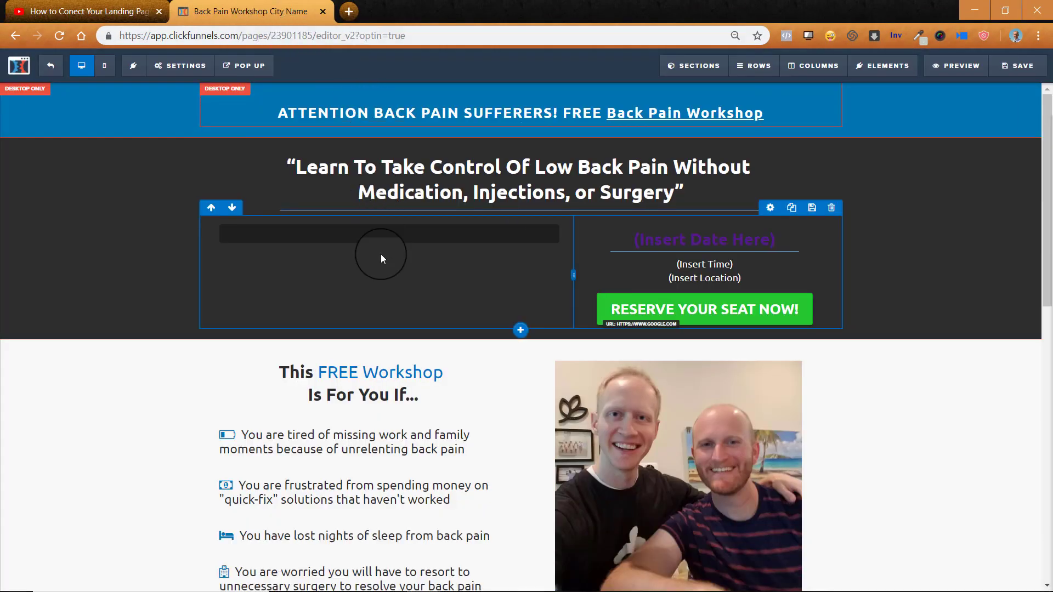
pyautogui.click(401, 234)
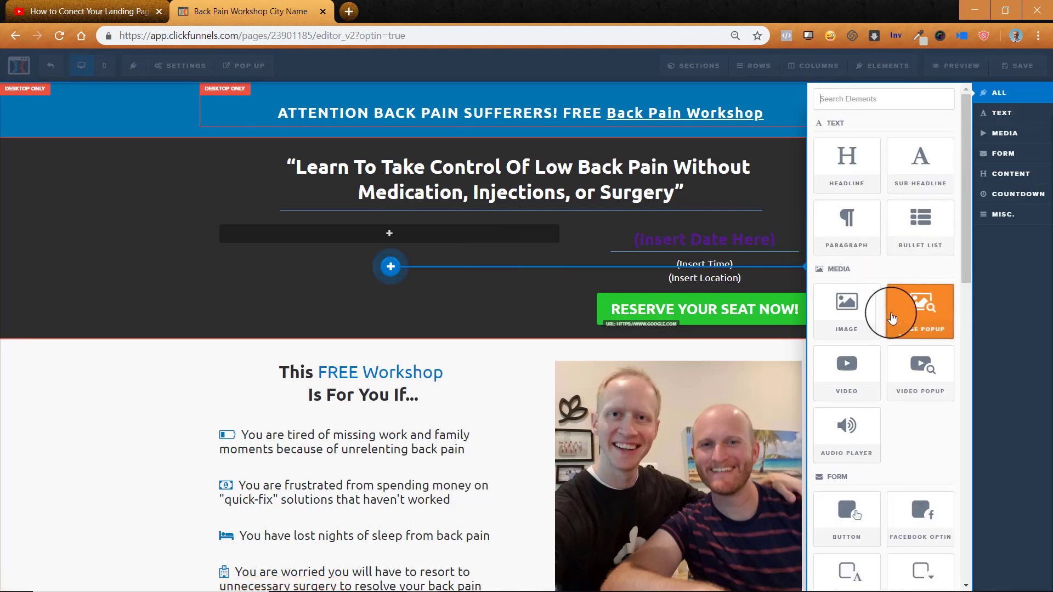
pyautogui.click(869, 380)
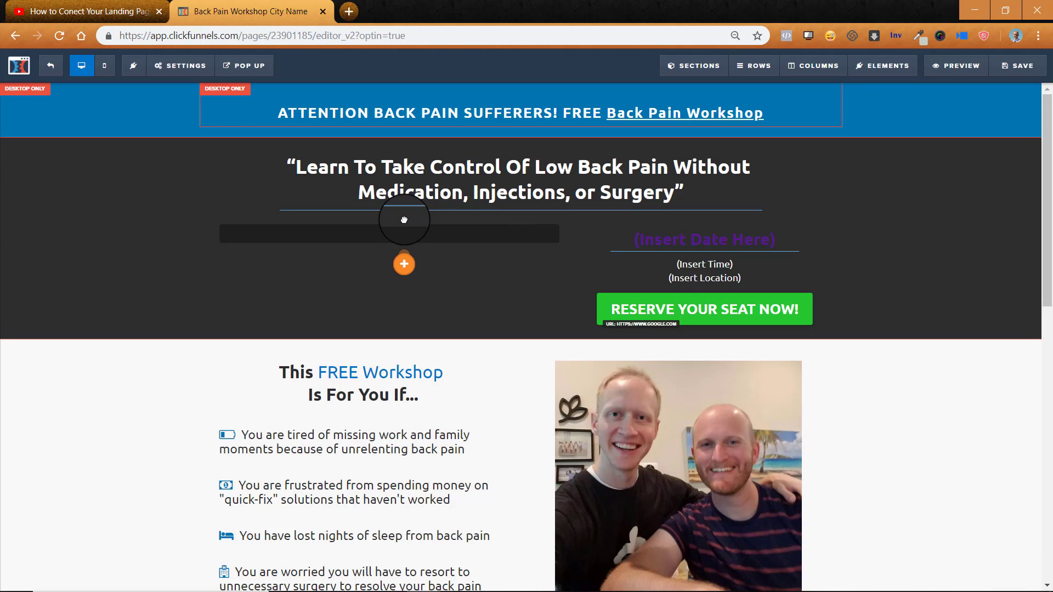
pyautogui.click(398, 234)
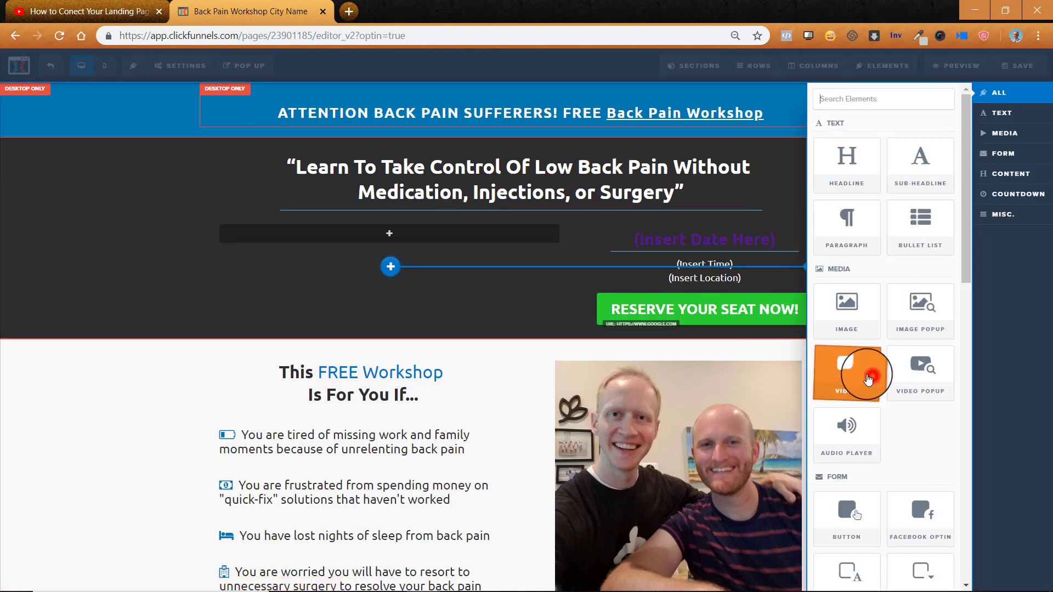
pyautogui.moveTo(859, 375); pyautogui.dragTo(422, 234)
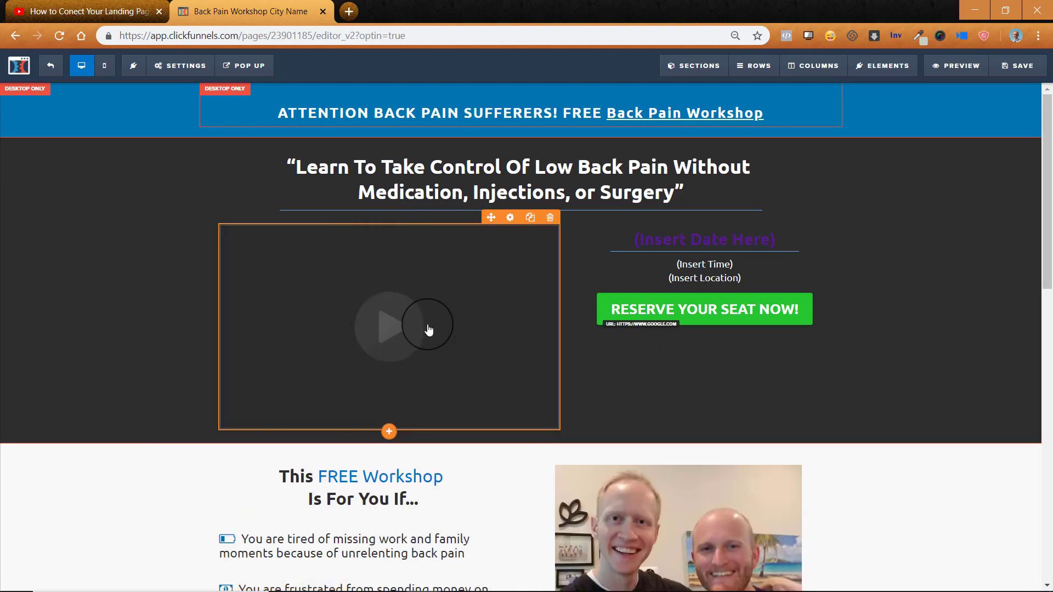
# Replace the video element's embed code with the pasted YouTube iframe code
pyautogui.click(395, 324)
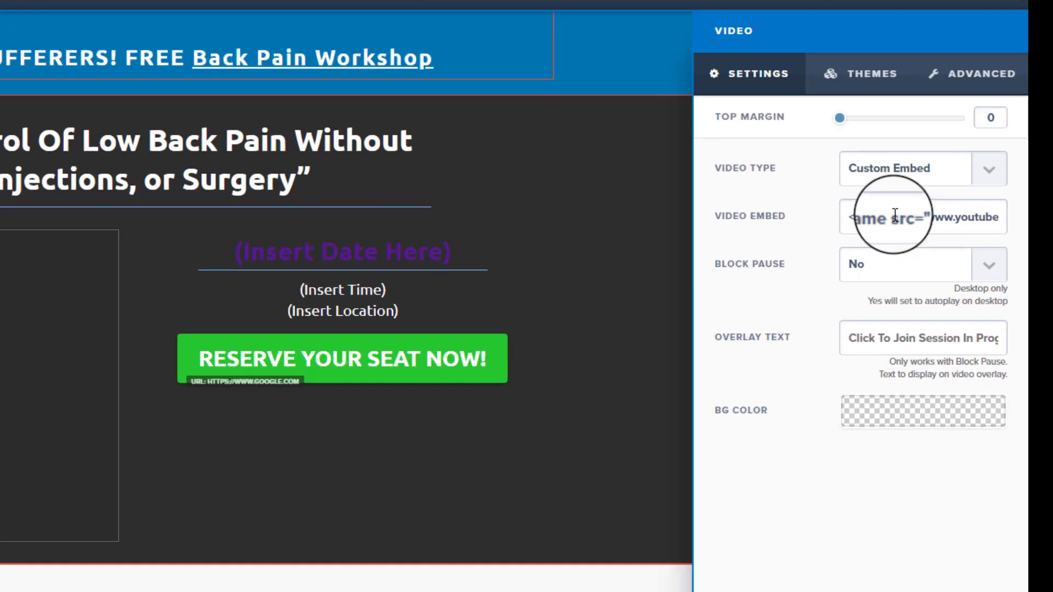
pyautogui.click(965, 216)
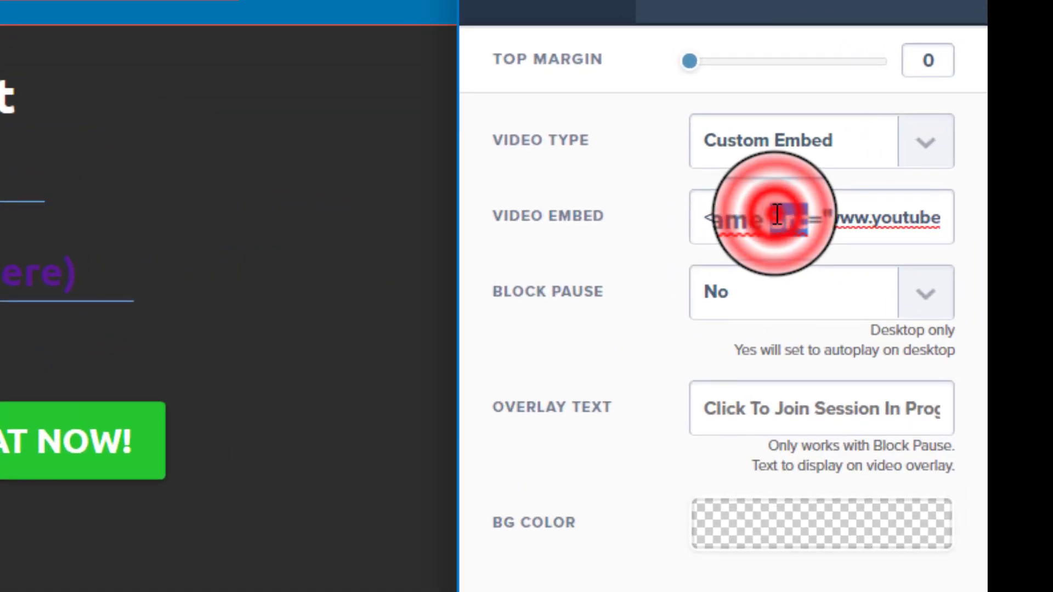
pyautogui.tripleClick(778, 214)
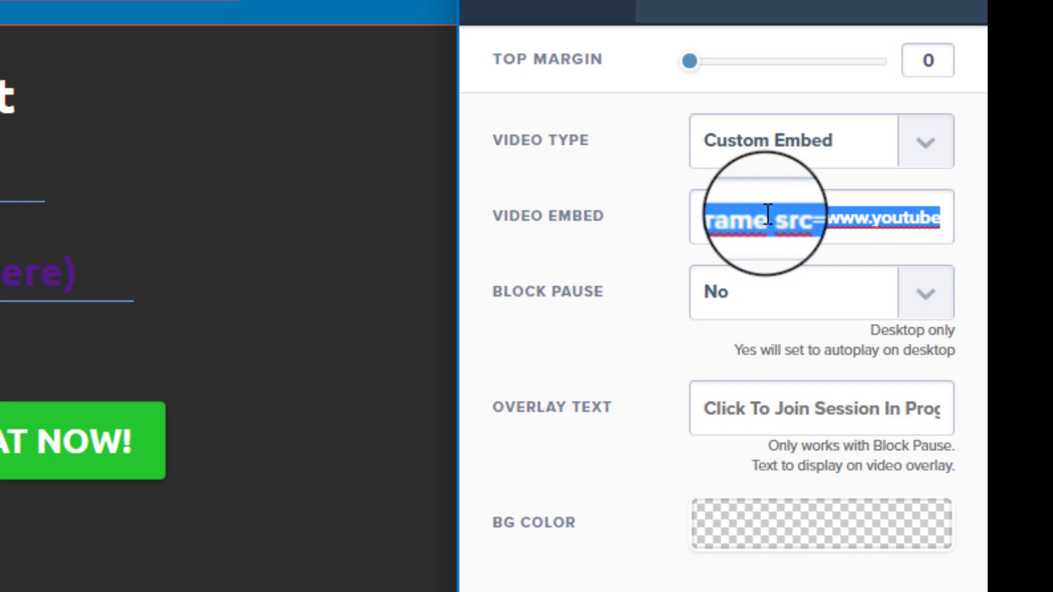
pyautogui.press('BackSpace')
pyautogui.rightClick(766, 213)
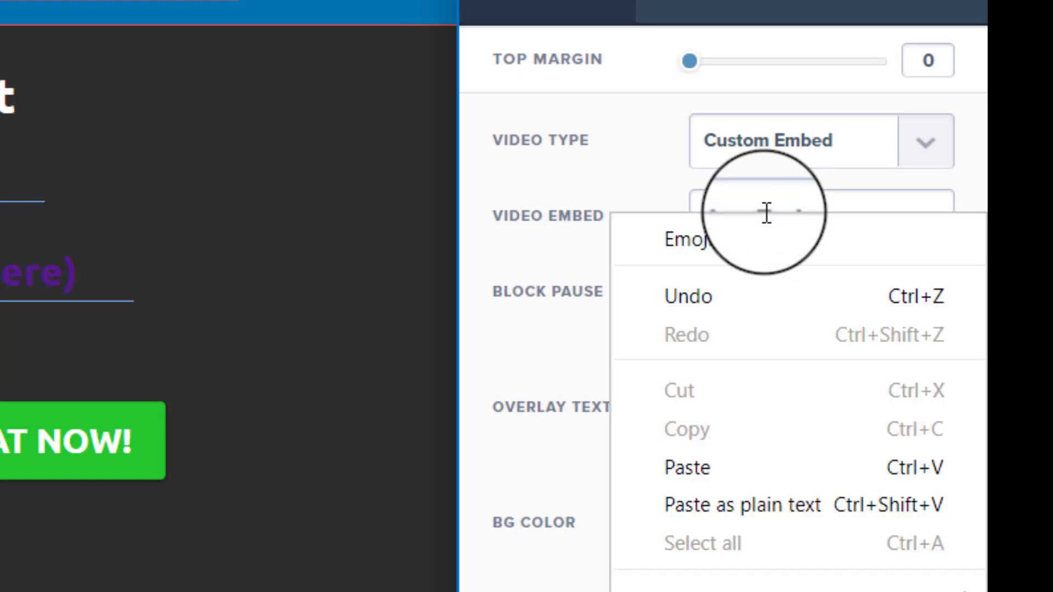
pyautogui.click(763, 458)
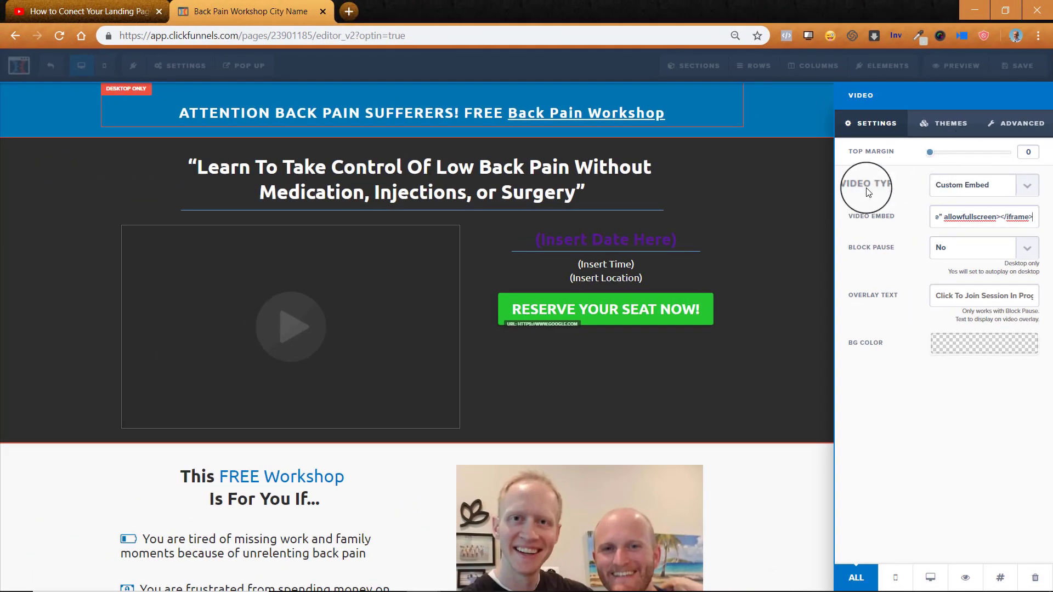
pyautogui.click(547, 214)
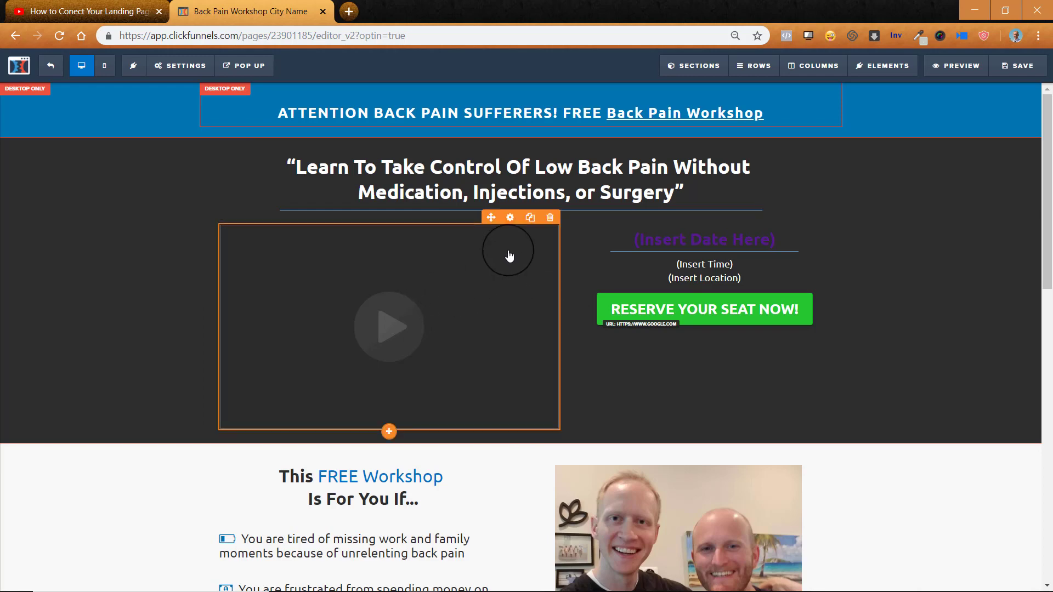
pyautogui.click(530, 219)
pyautogui.scroll(-3, 465, 329)
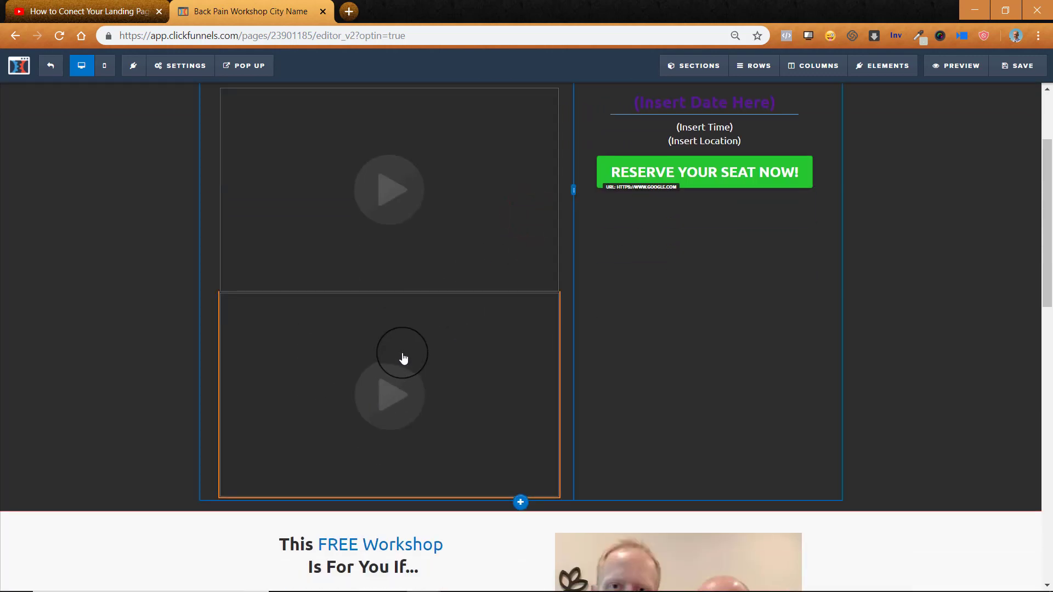
pyautogui.click(511, 289)
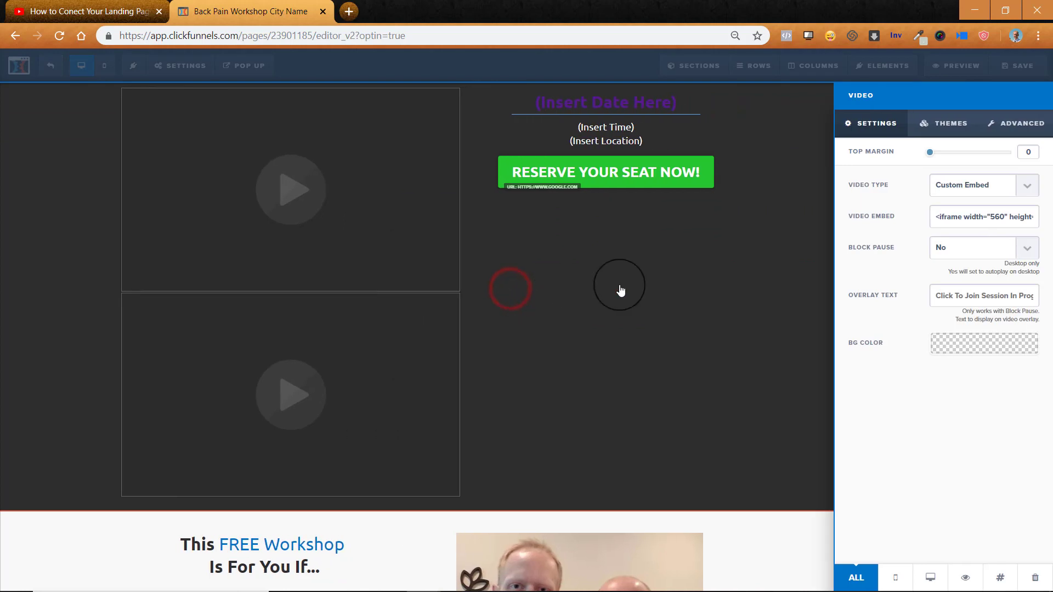
pyautogui.moveTo(932, 159); pyautogui.dragTo(966, 160)
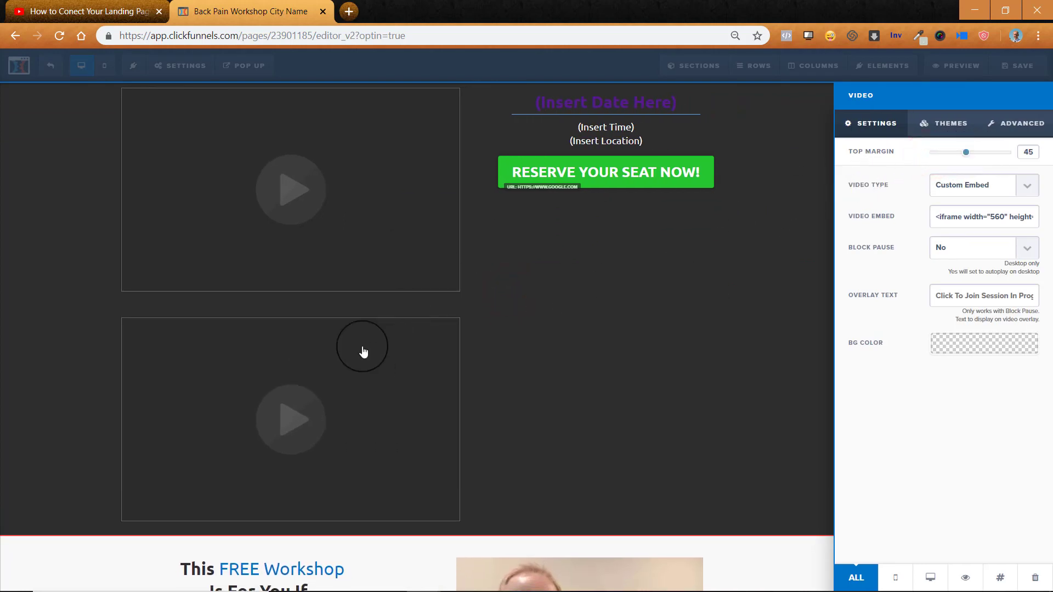
pyautogui.click(692, 347)
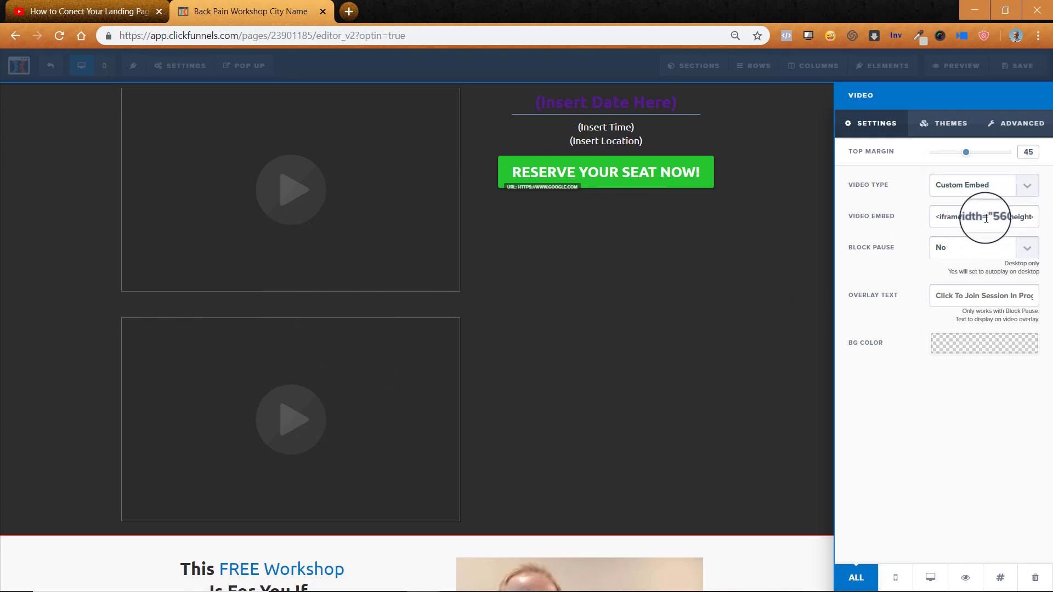
pyautogui.click(497, 410)
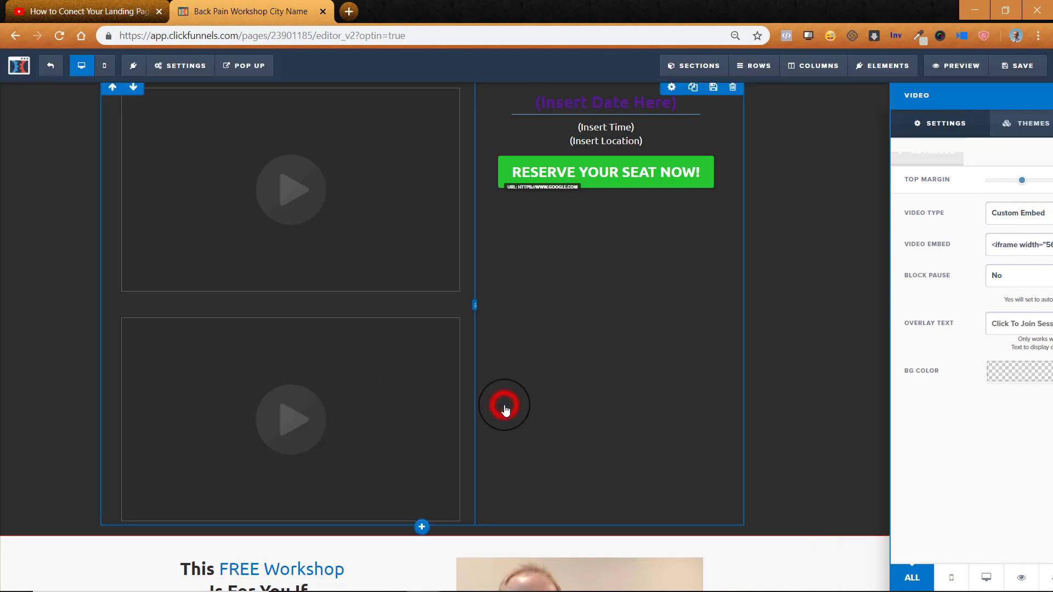
pyautogui.click(550, 310)
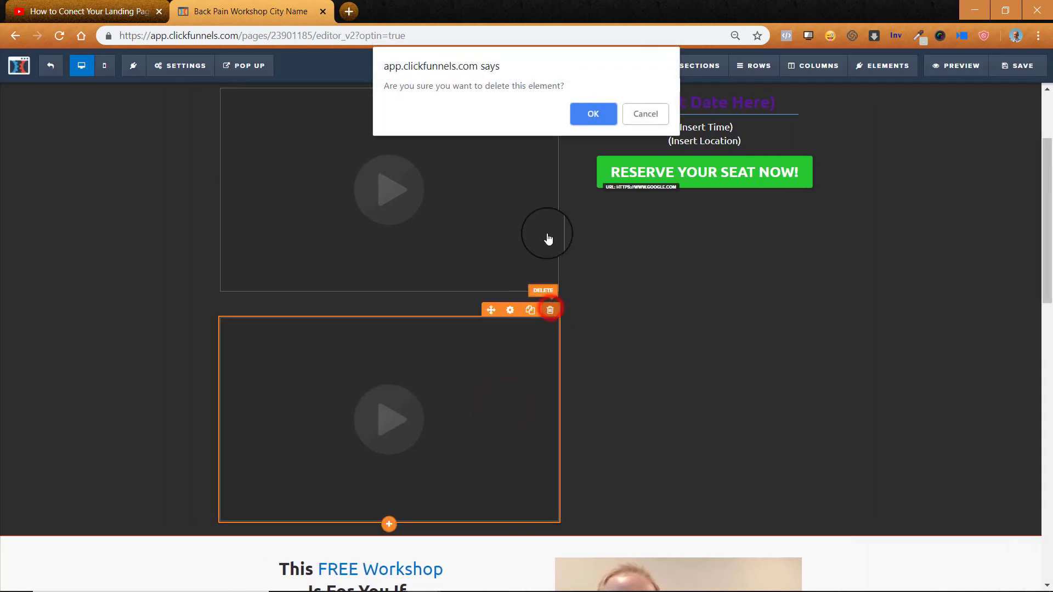
pyautogui.click(592, 113)
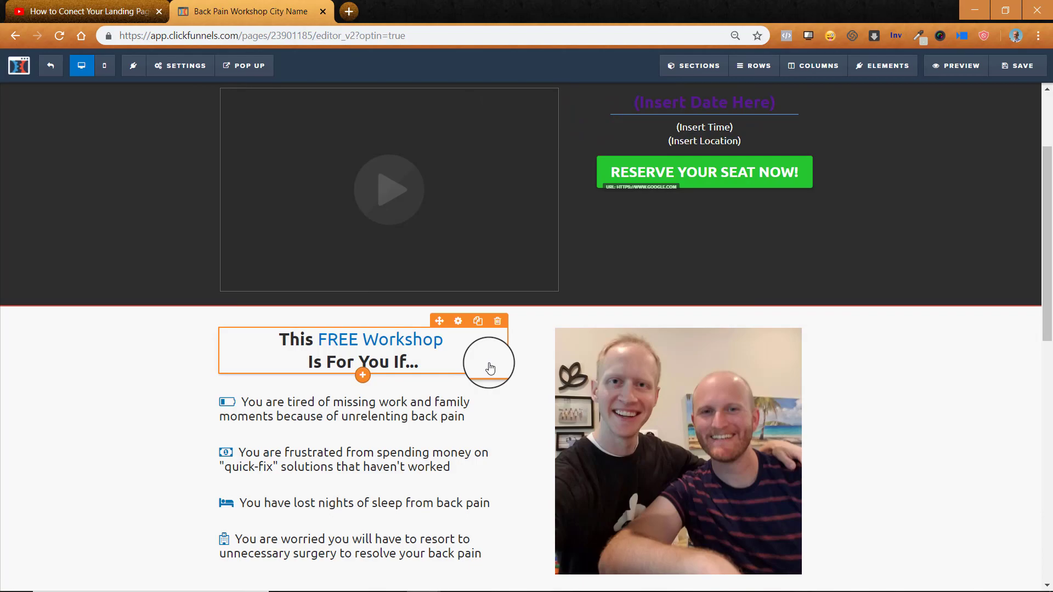